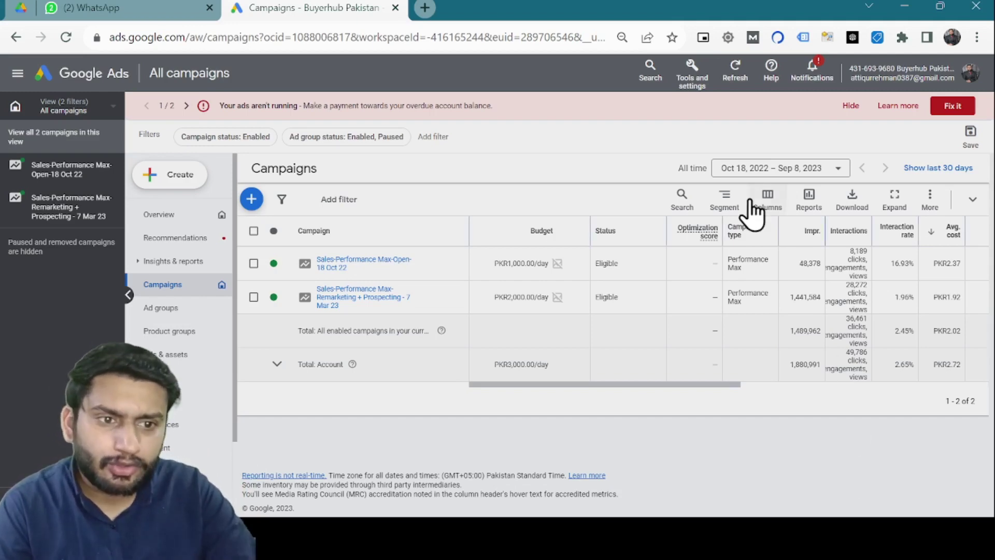
# Open the bulk uploads page, start a new spreadsheet upload, and download the Negative keyword template in Excel format.
pyautogui.click(693, 70)
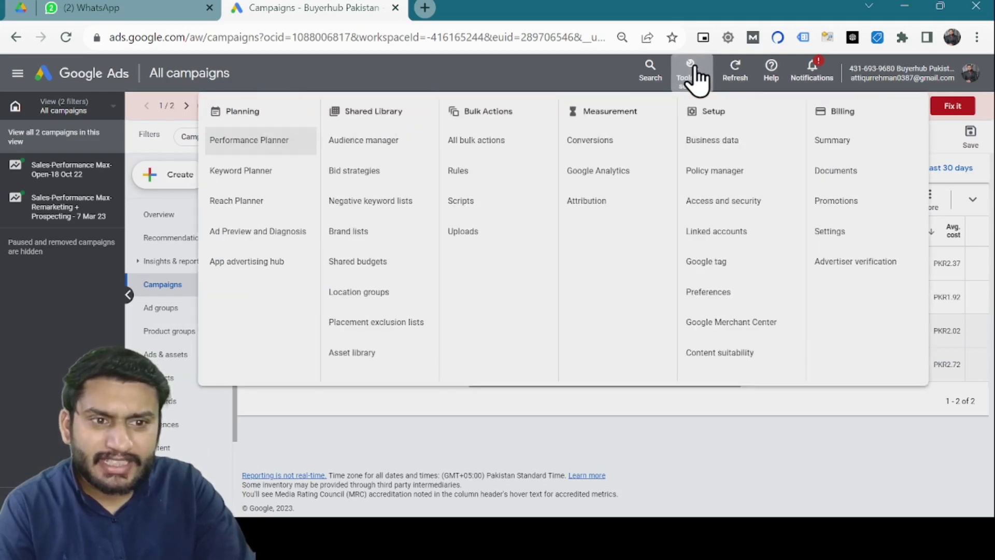
pyautogui.click(465, 231)
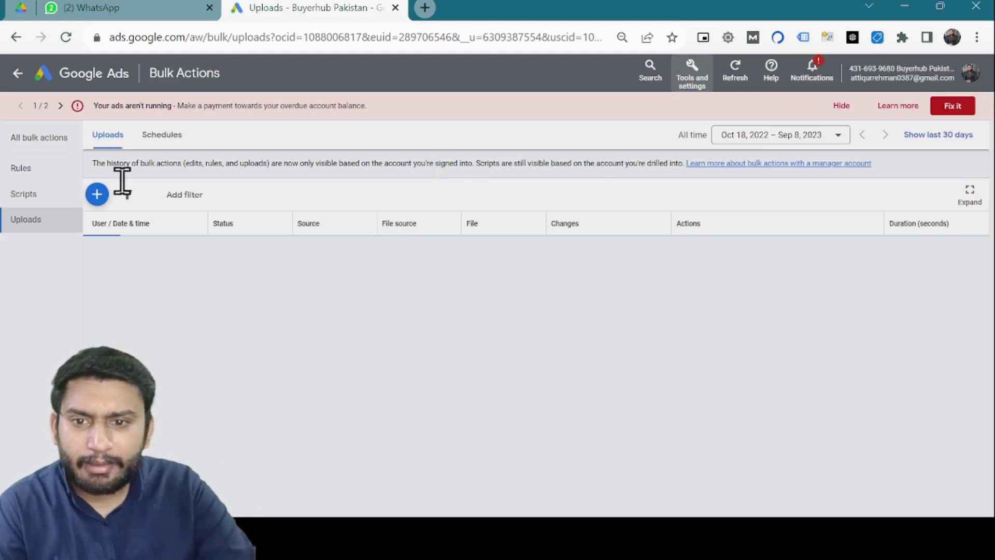
pyautogui.click(98, 195)
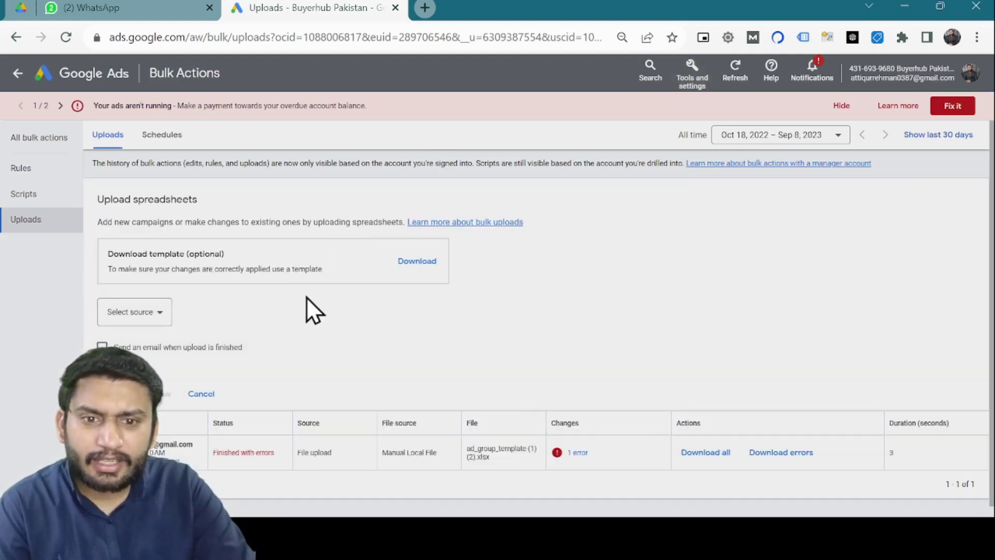
pyautogui.click(417, 260)
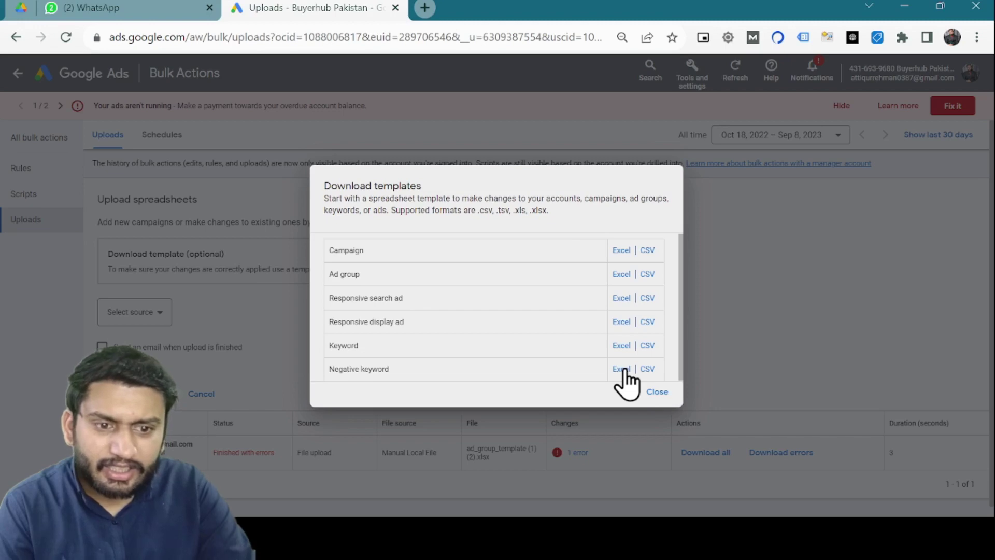
pyautogui.click(625, 369)
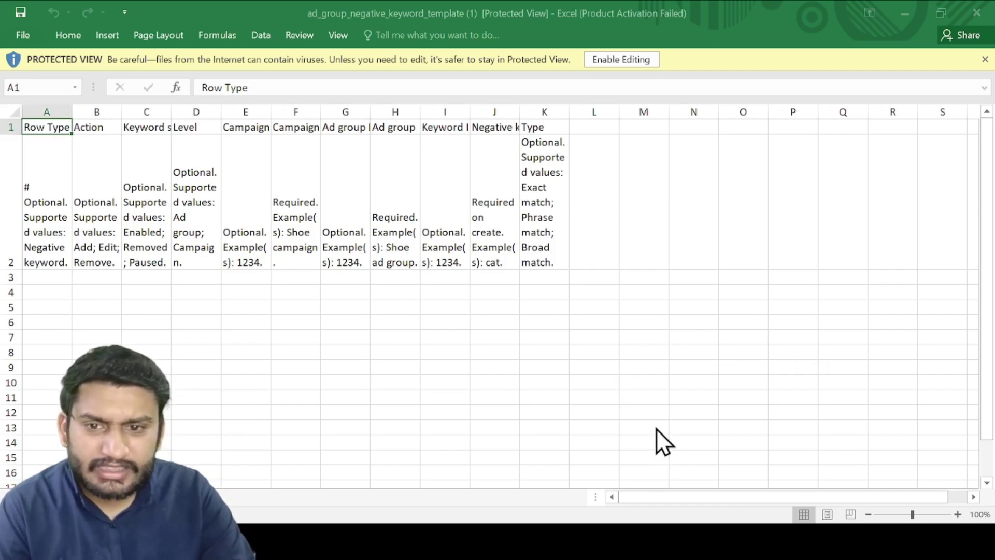
# Enable editing in the downloaded negative keyword template and widen columns A through K to make their headers and guidance readable.
pyautogui.click(630, 58)
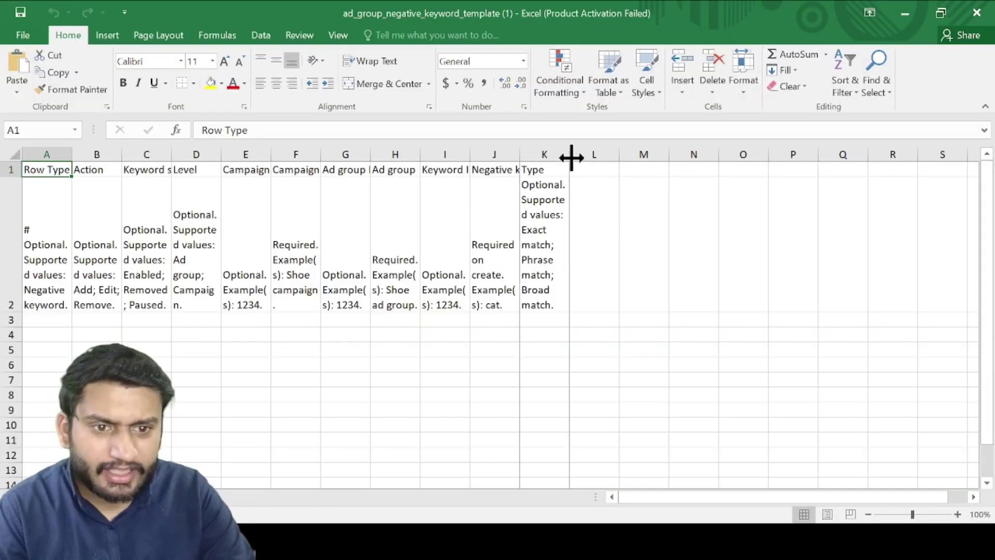
pyautogui.doubleClick(572, 156)
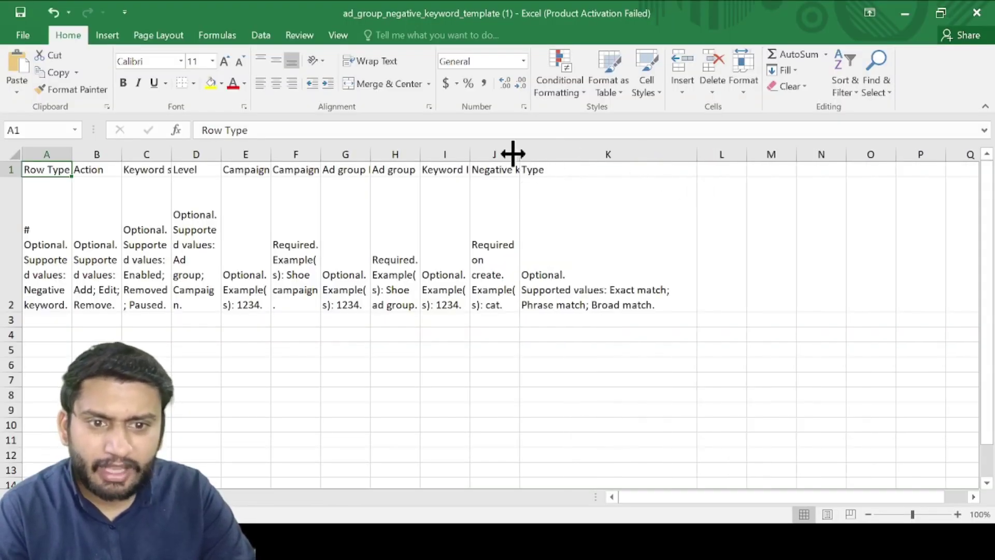
pyautogui.moveTo(520, 151); pyautogui.dragTo(621, 178)
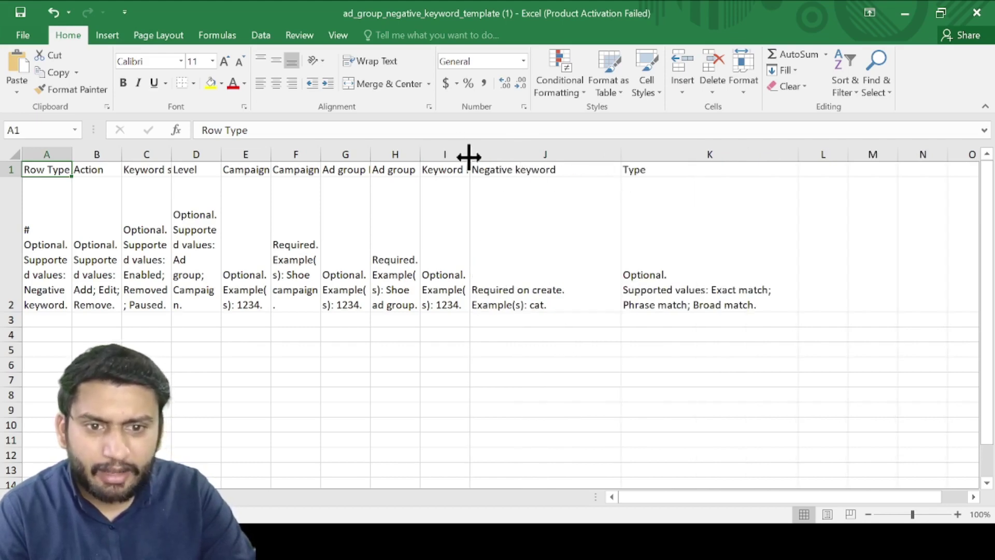
pyautogui.moveTo(469, 156); pyautogui.dragTo(566, 171)
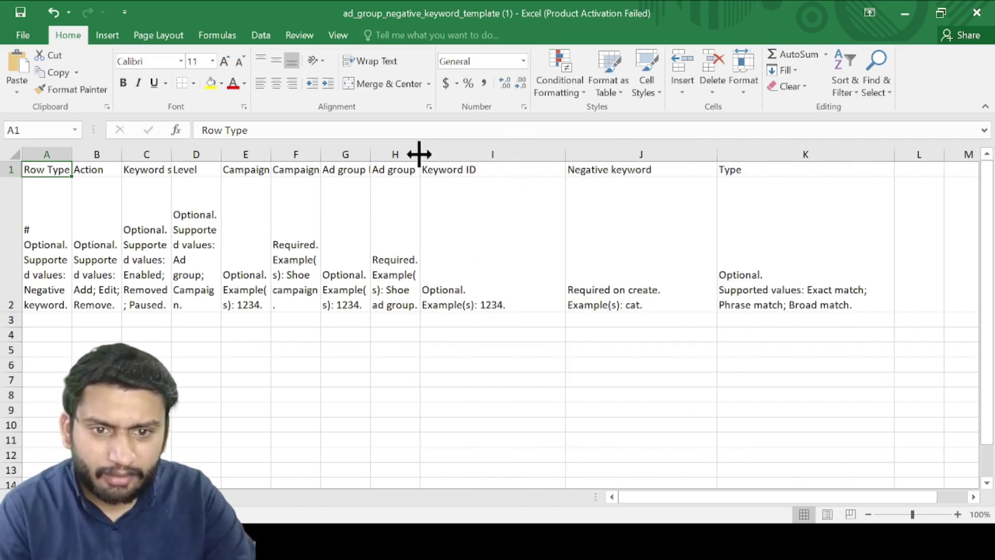
pyautogui.moveTo(419, 154); pyautogui.dragTo(510, 166)
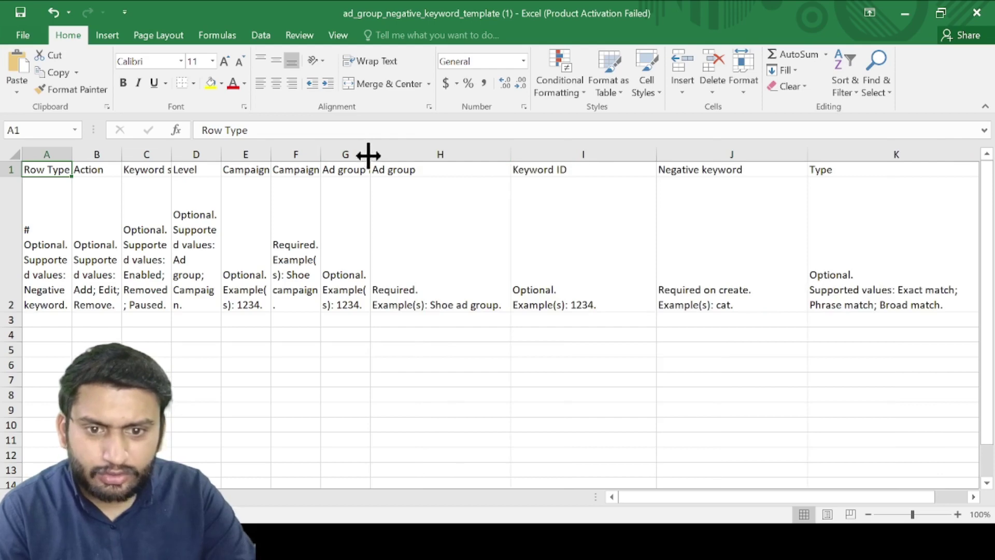
pyautogui.moveTo(368, 155); pyautogui.dragTo(452, 188)
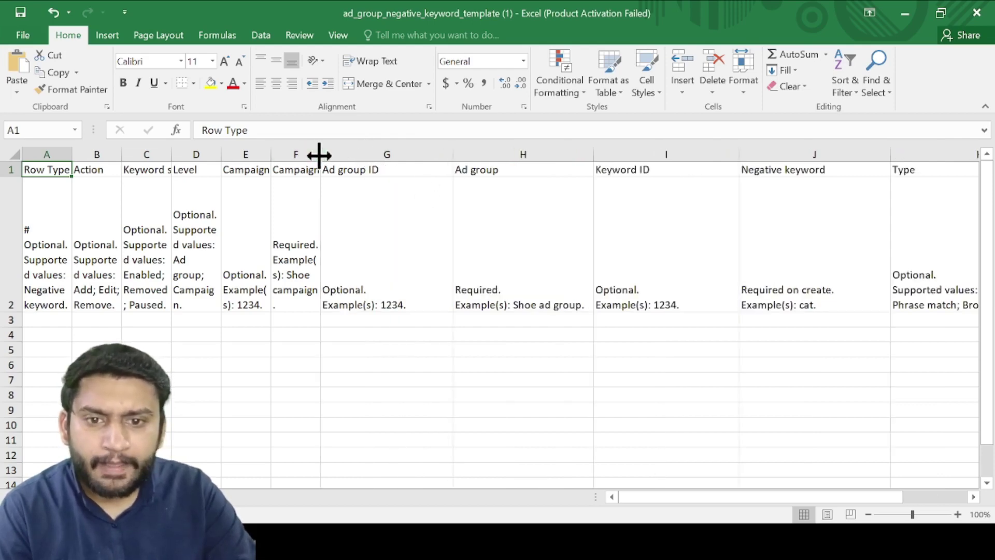
pyautogui.moveTo(319, 154); pyautogui.dragTo(421, 181)
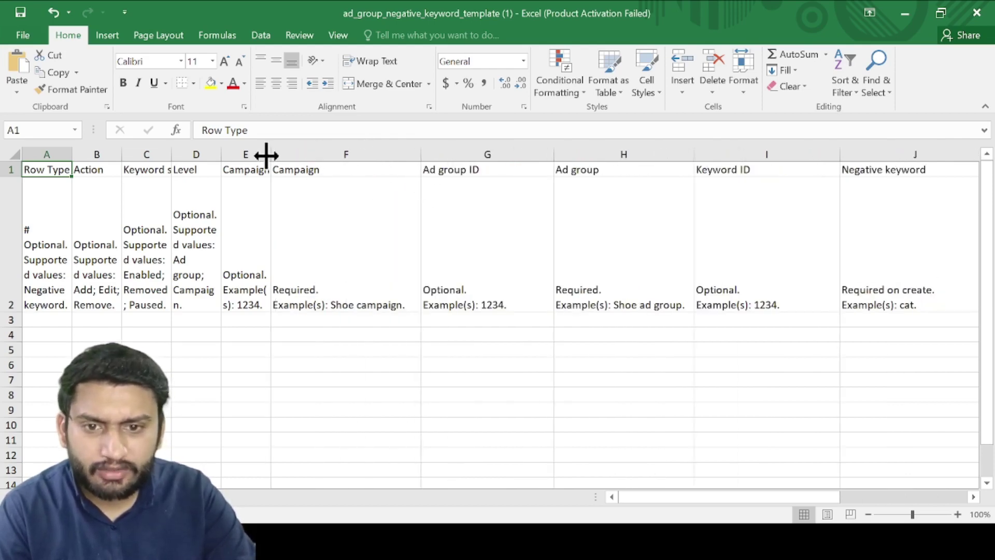
pyautogui.moveTo(267, 155); pyautogui.dragTo(358, 179)
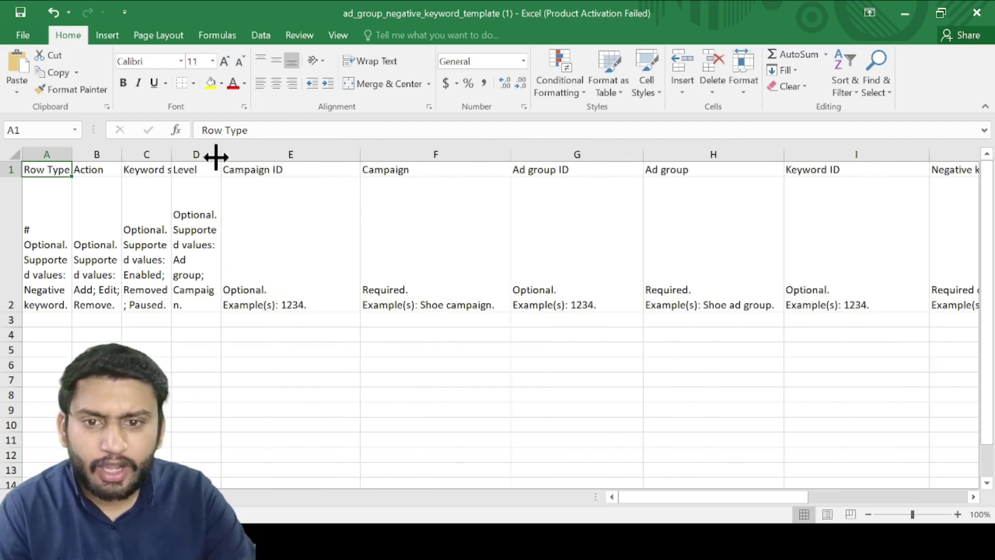
pyautogui.moveTo(216, 155); pyautogui.dragTo(329, 181)
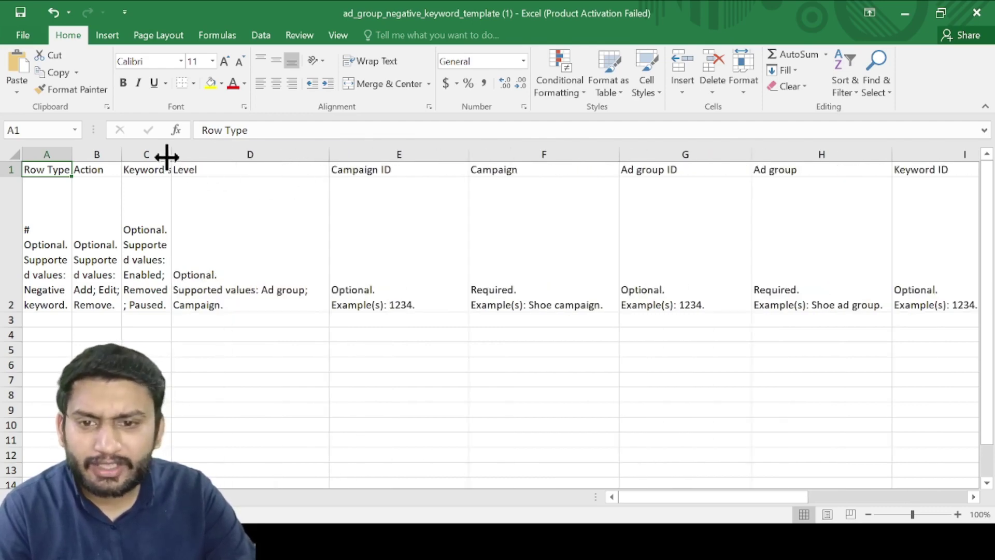
pyautogui.moveTo(166, 157); pyautogui.dragTo(293, 197)
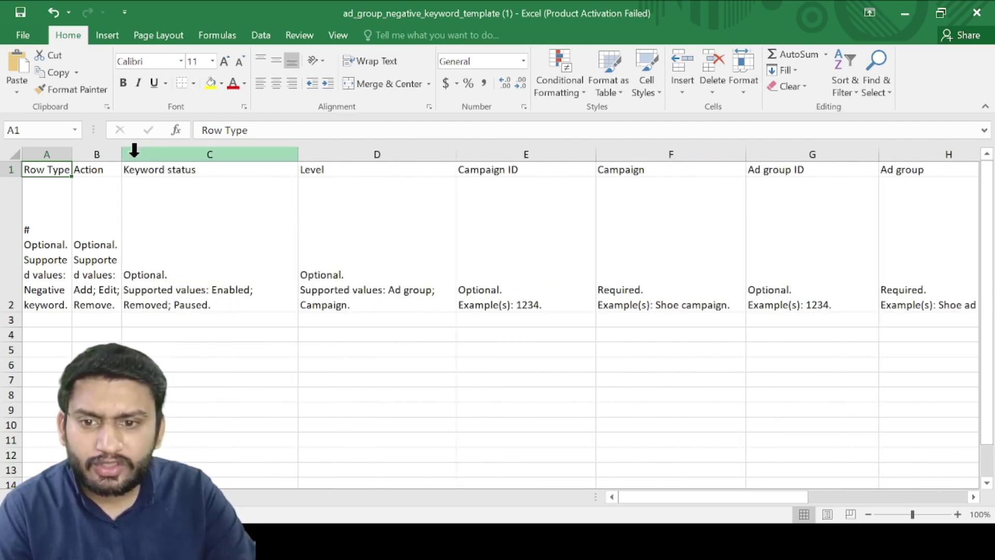
pyautogui.moveTo(118, 160); pyautogui.dragTo(253, 176)
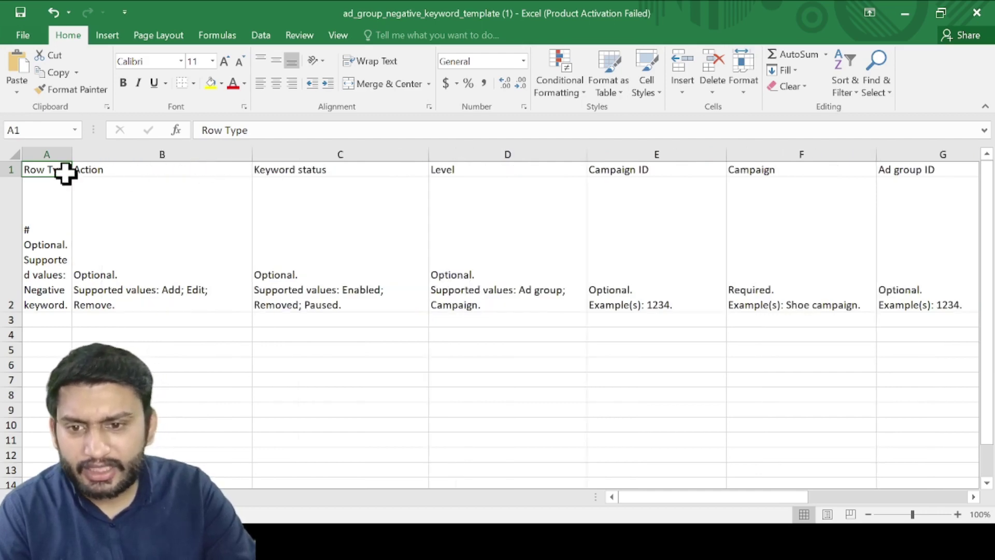
pyautogui.doubleClick(73, 154)
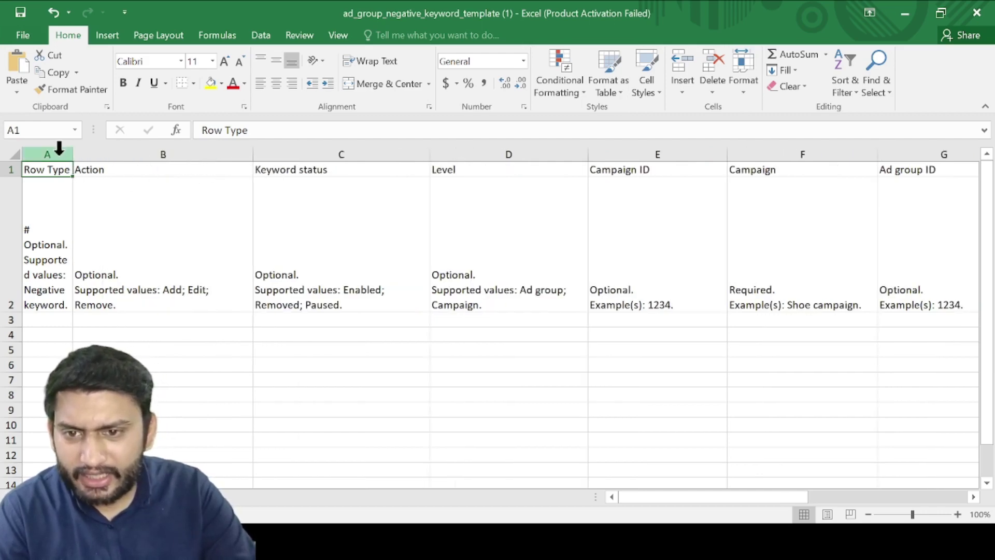
pyautogui.moveTo(69, 151); pyautogui.dragTo(162, 165)
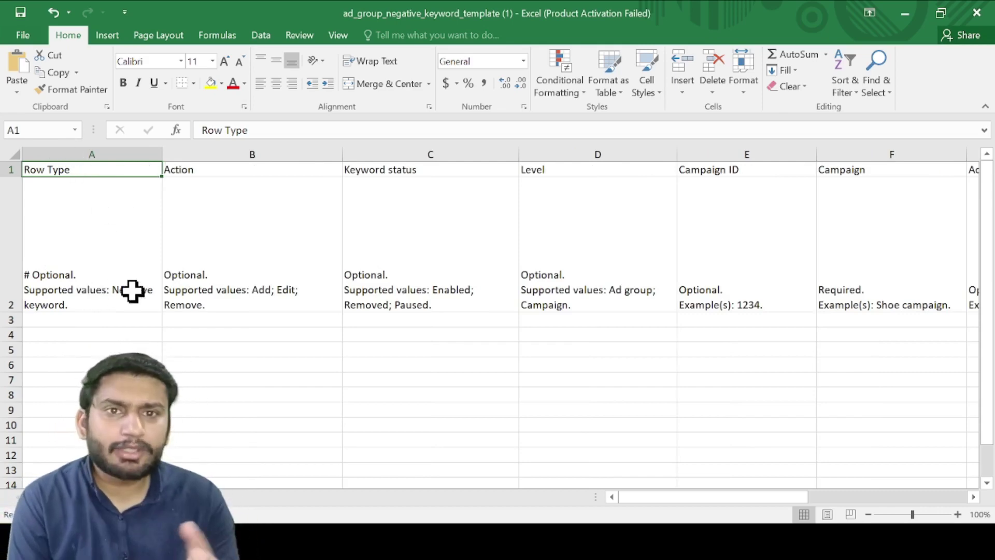
# Examine the row 2 guidance for each template column, from Action across to Type, noting required and optional fields.
pyautogui.press('Right')
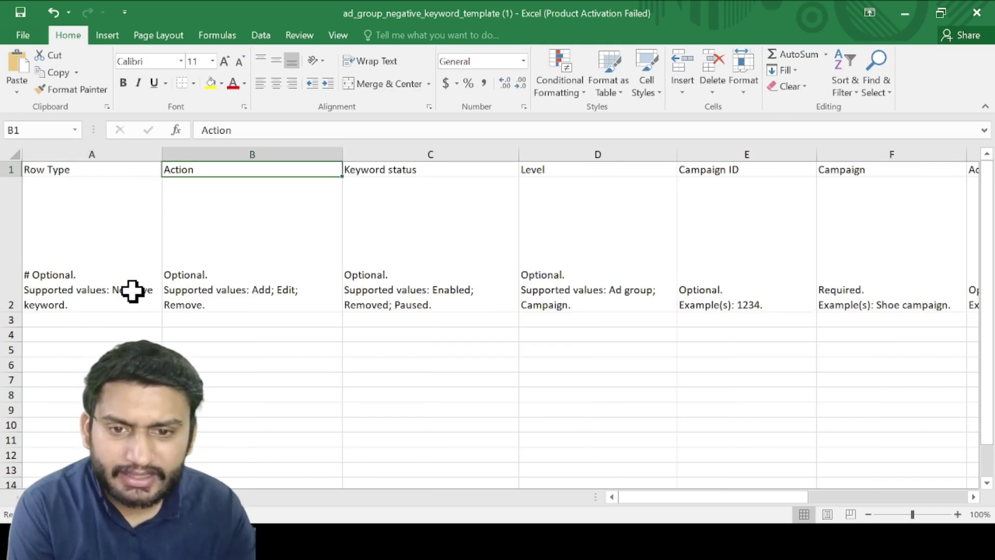
pyautogui.press('Down')
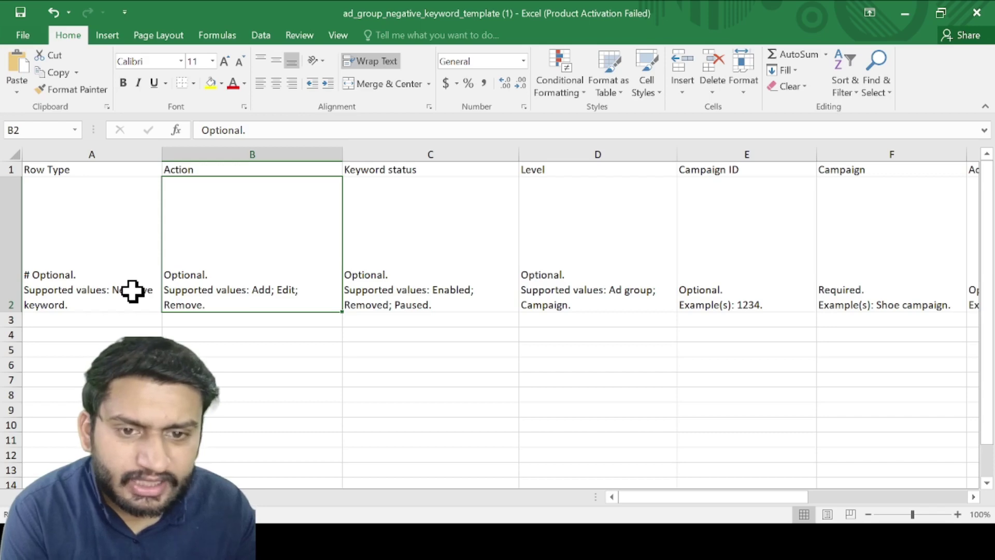
pyautogui.press('Right')
pyautogui.press('Right')
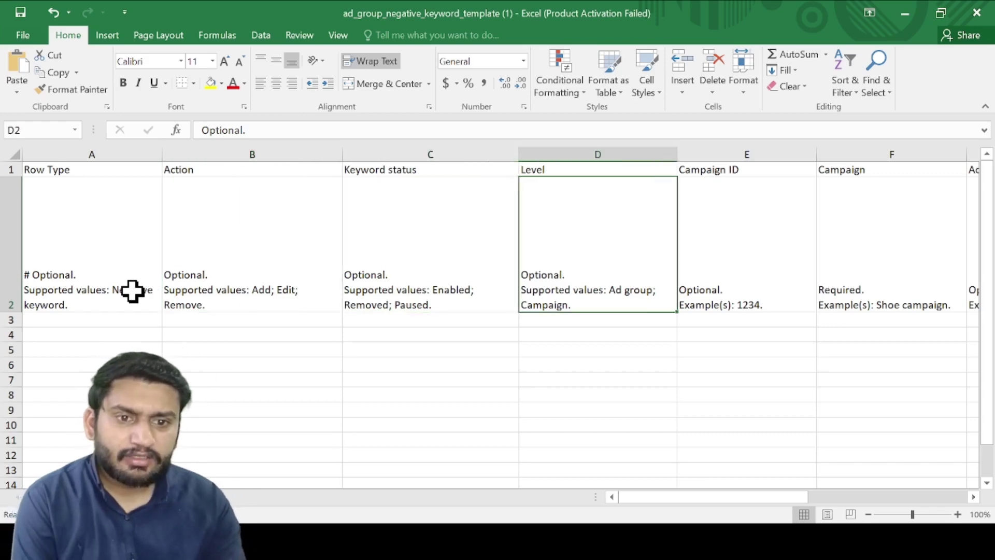
pyautogui.press('Right')
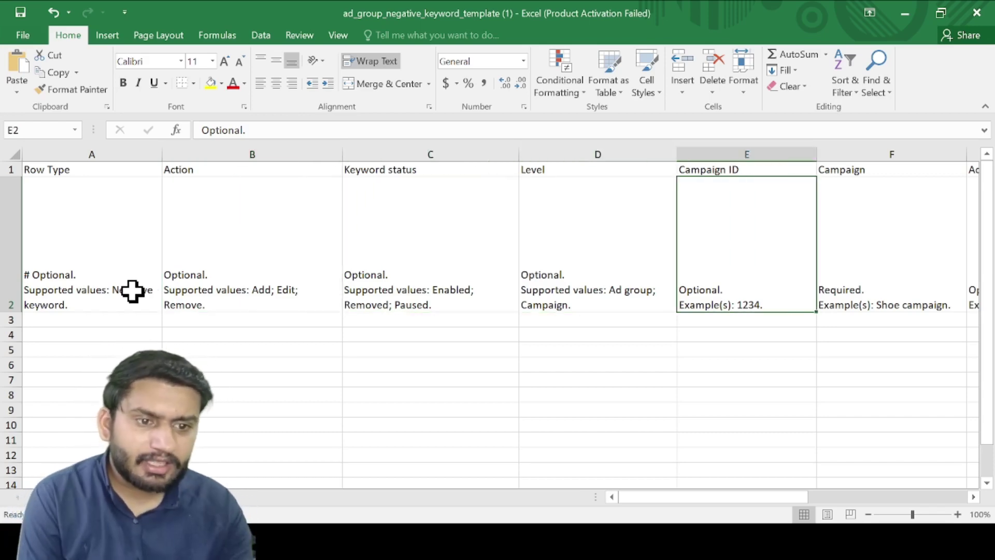
pyautogui.press('Right')
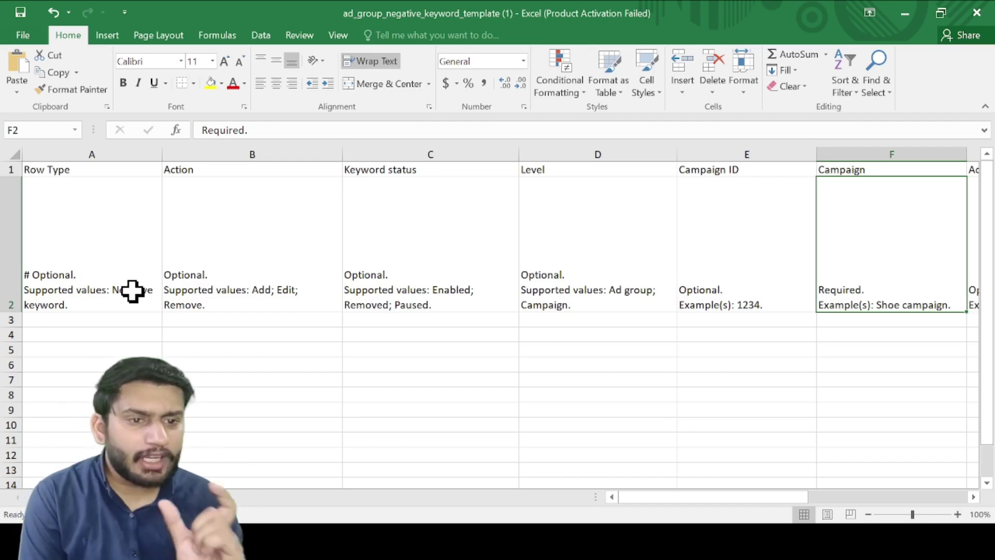
pyautogui.press('Right')
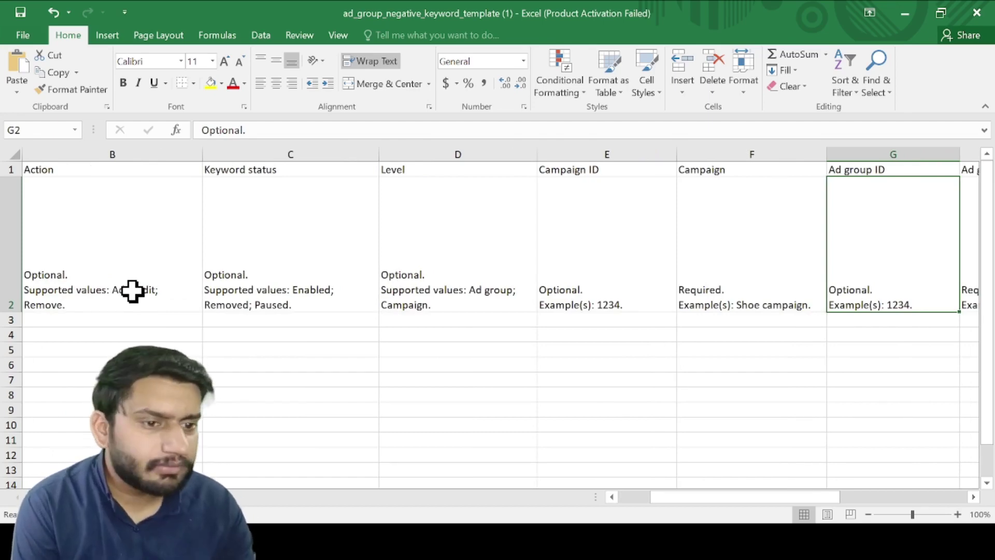
pyautogui.press('Right')
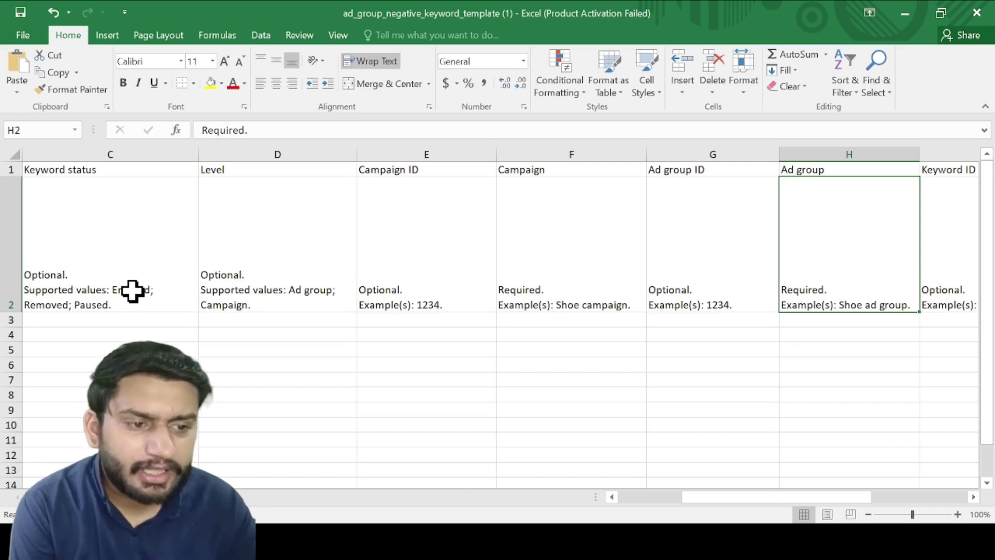
pyautogui.press('Right')
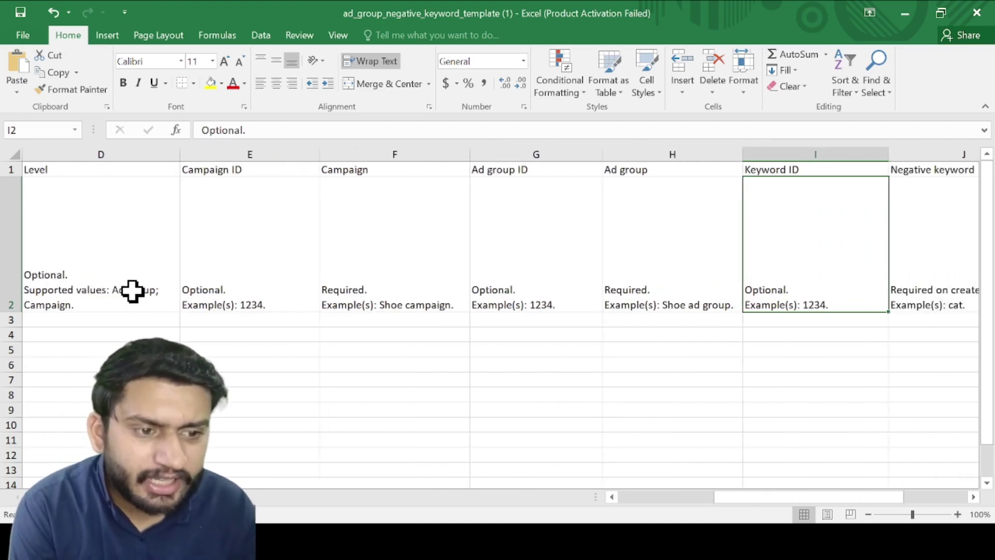
pyautogui.press('Right')
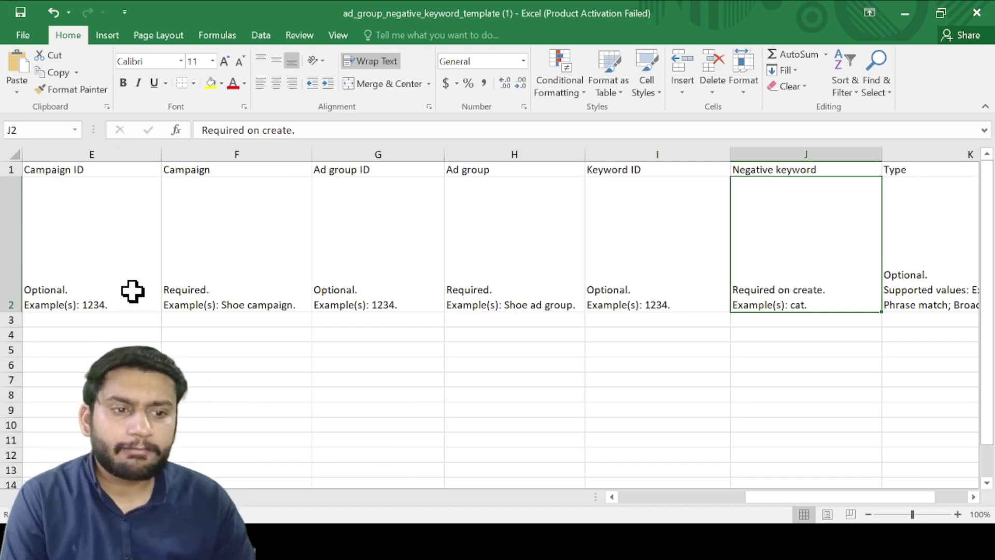
pyautogui.press('Right')
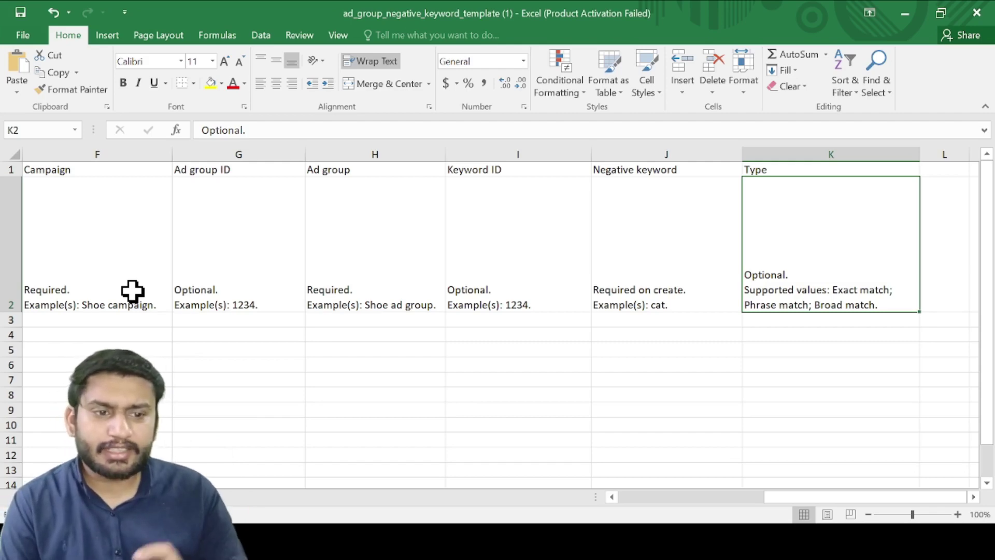
pyautogui.press('Right')
pyautogui.press('Right')
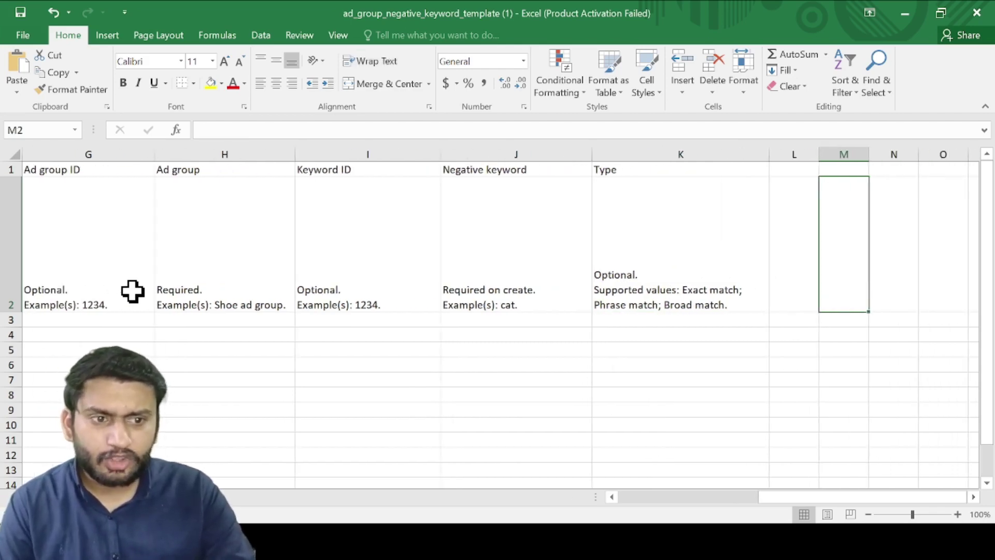
# Go back over the row 2 guidance to the Row Type column and review every column again up to Type.
pyautogui.press('Left')
pyautogui.press('Left')
pyautogui.press('Left')
pyautogui.press('Left')
pyautogui.press('Left')
pyautogui.press('Left')
pyautogui.press('Left')
pyautogui.press('Left')
pyautogui.press('Left')
pyautogui.press('Left')
pyautogui.press('Left')
pyautogui.press('Left')
pyautogui.press('Right')
pyautogui.press('Right')
pyautogui.press('Right')
pyautogui.press('Right')
pyautogui.press('Right')
pyautogui.press('Right')
pyautogui.press('Right')
pyautogui.press('Right')
pyautogui.press('Right')
pyautogui.press('Right')
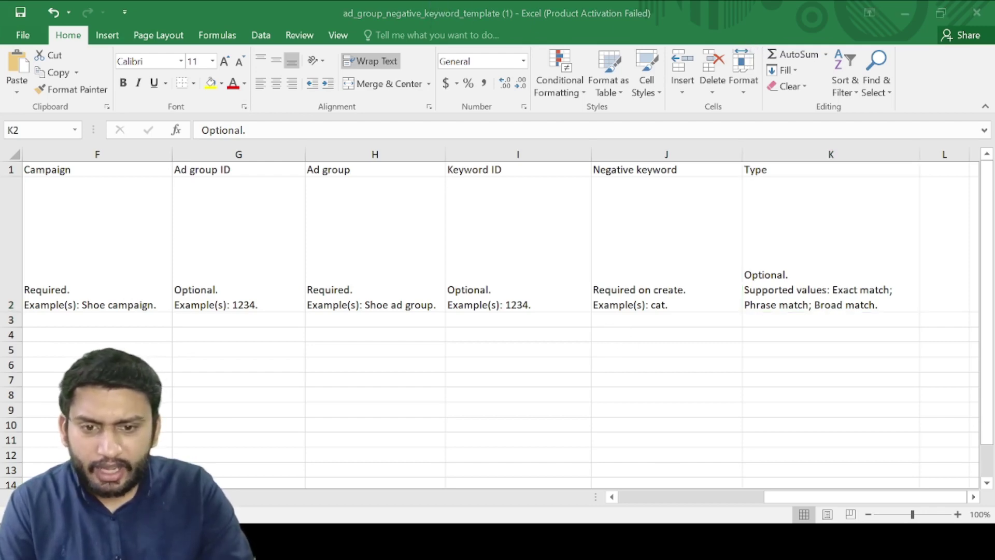
# Switch to Google Ads, close the template downloads, and choose ad_group_negative_keyword_template (1).xlsx as the file to upload.
pyautogui.hotkey('alt', 'Tab')
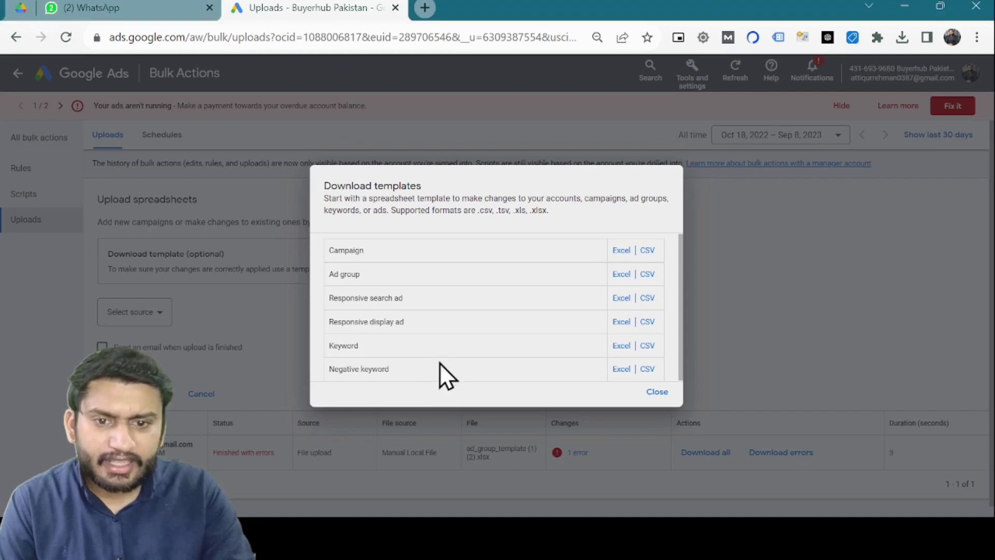
pyautogui.click(655, 394)
pyautogui.click(150, 314)
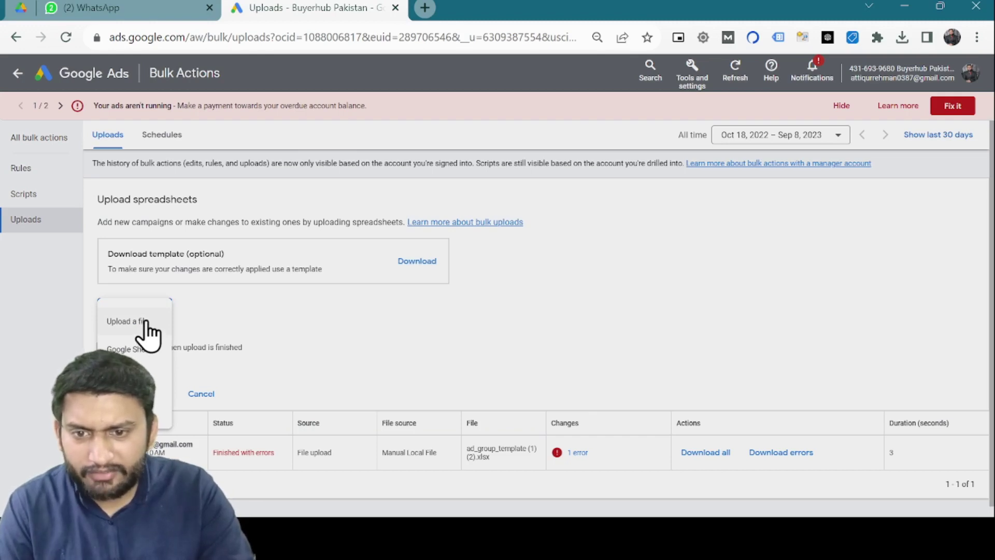
pyautogui.click(147, 322)
pyautogui.click(267, 310)
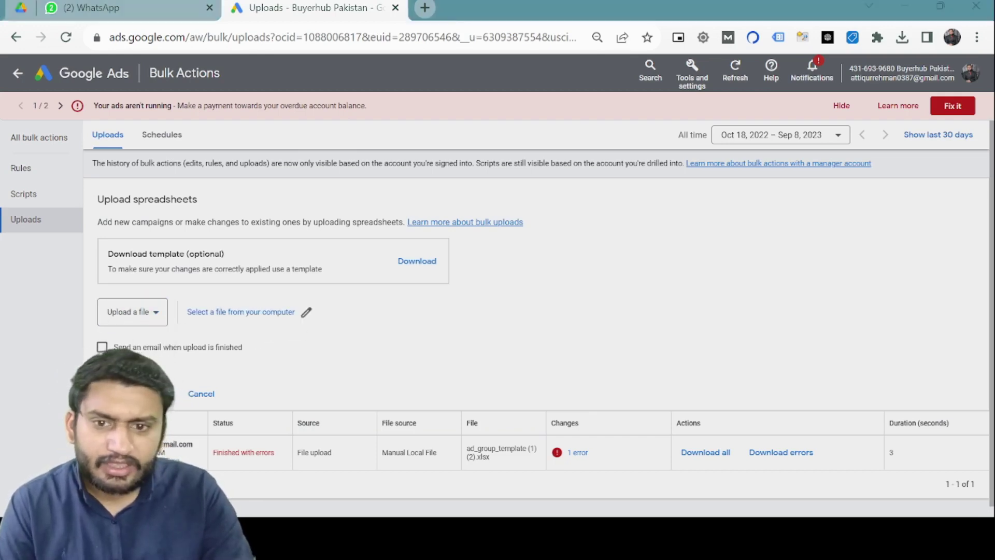
pyautogui.doubleClick(244, 200)
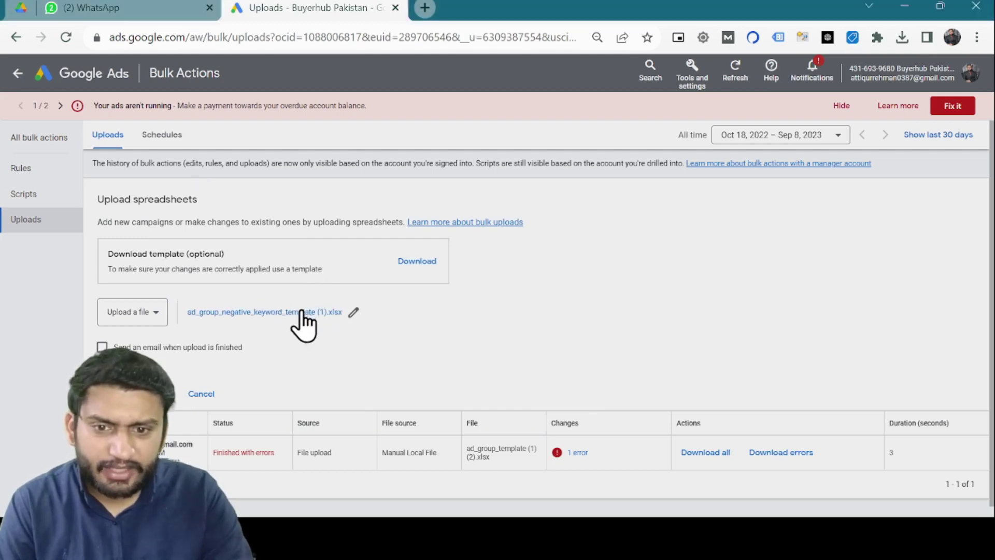
# Change the upload source from a local file to Google Sheets.
pyautogui.click(122, 320)
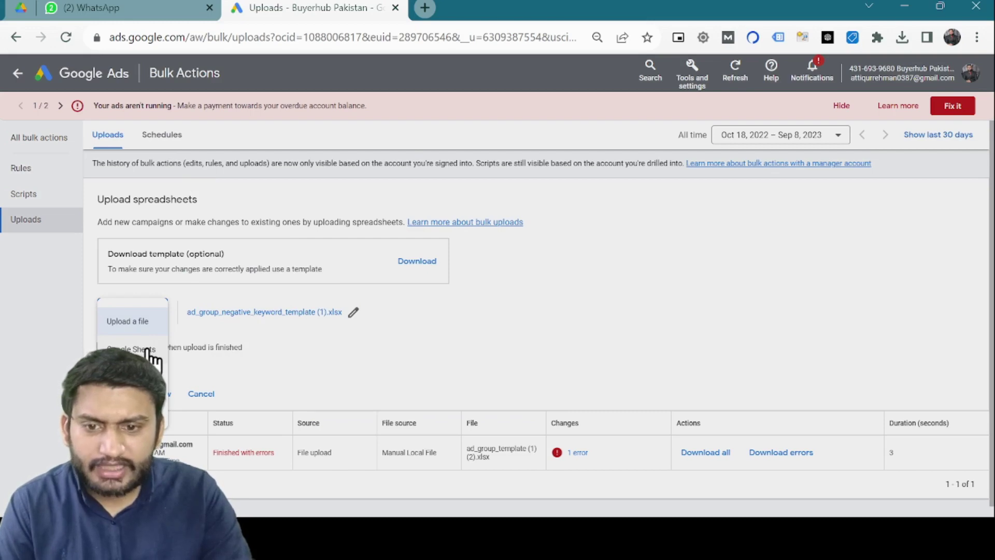
pyautogui.click(151, 351)
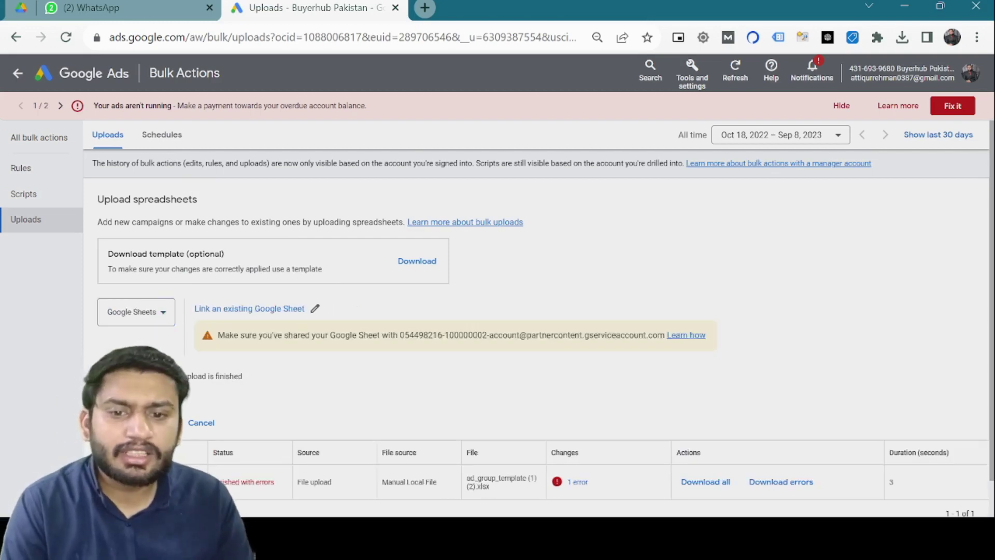